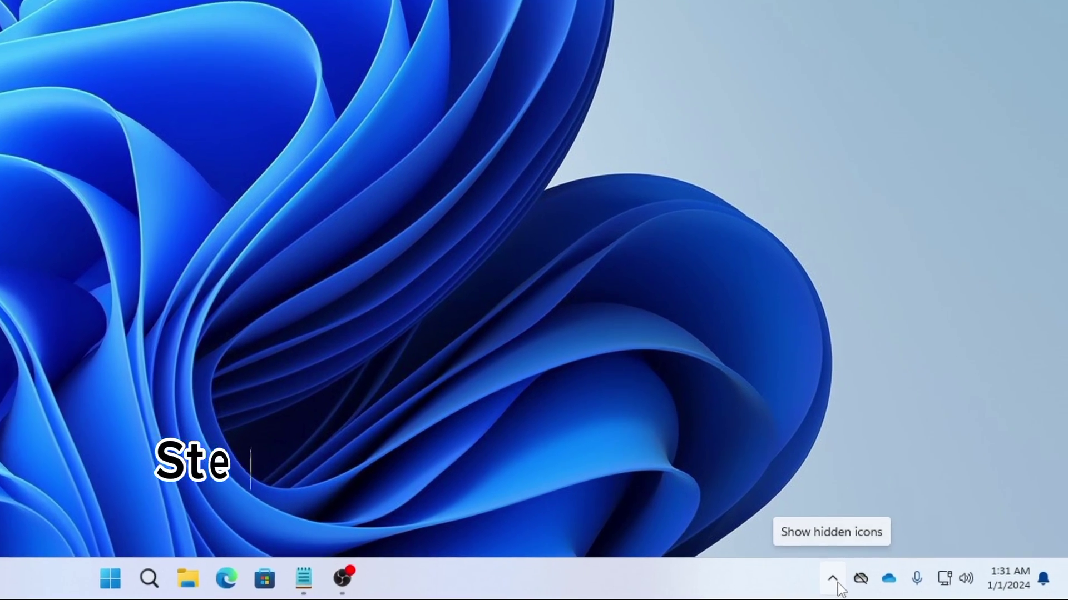
Exit the Riot Client tray app, confirm the Riot Vanguard shutdown, and check the tray icon is gone
{"action": "left_click", "coordinate": [834, 581]}
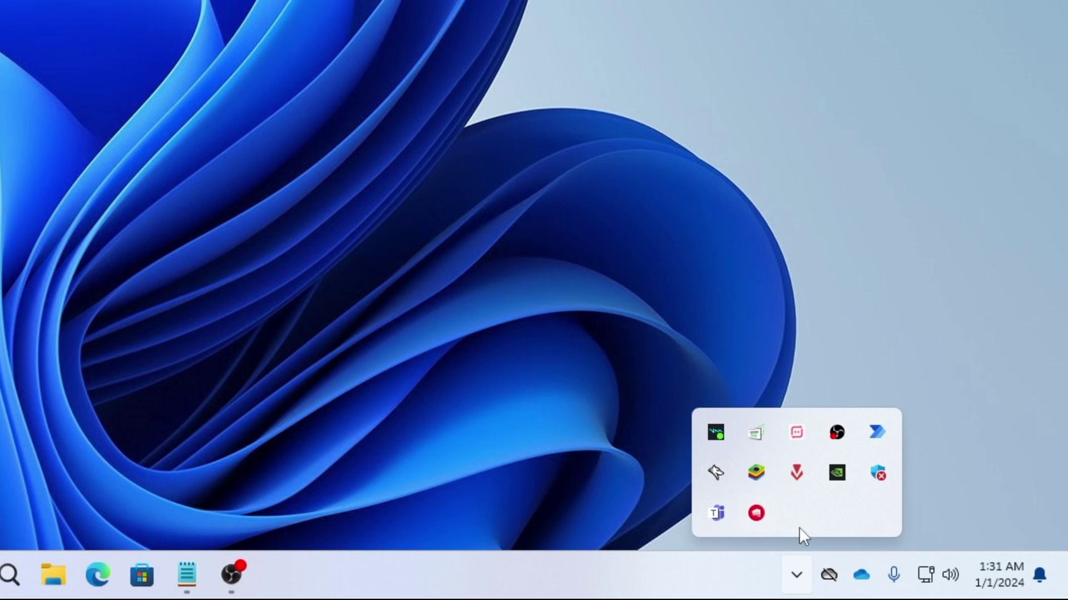
{"action": "right_click", "coordinate": [759, 509]}
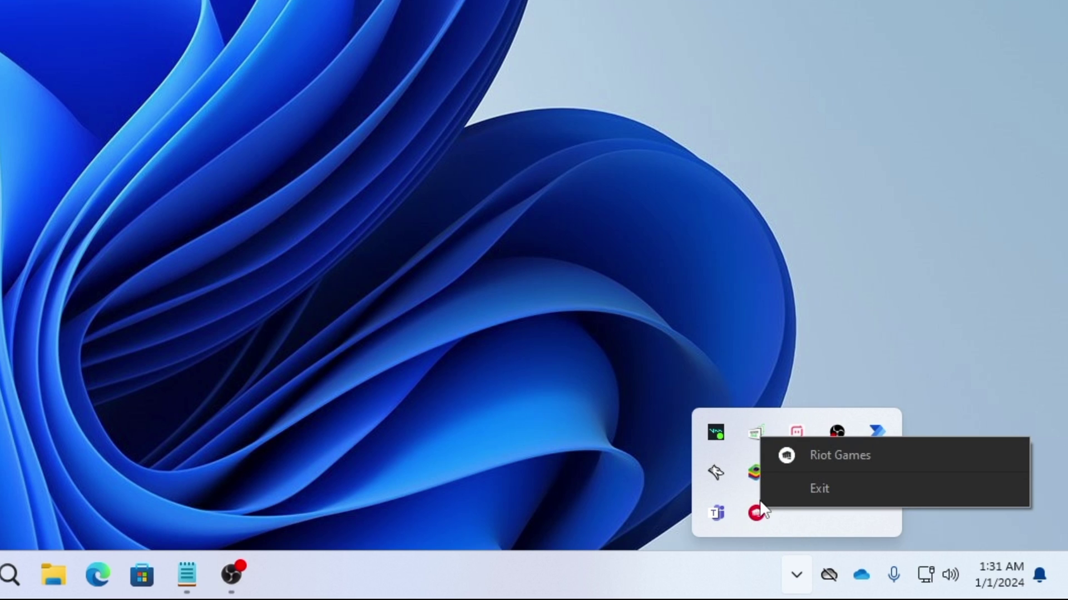
{"action": "left_click", "coordinate": [815, 488]}
{"action": "left_click", "coordinate": [88, 128]}
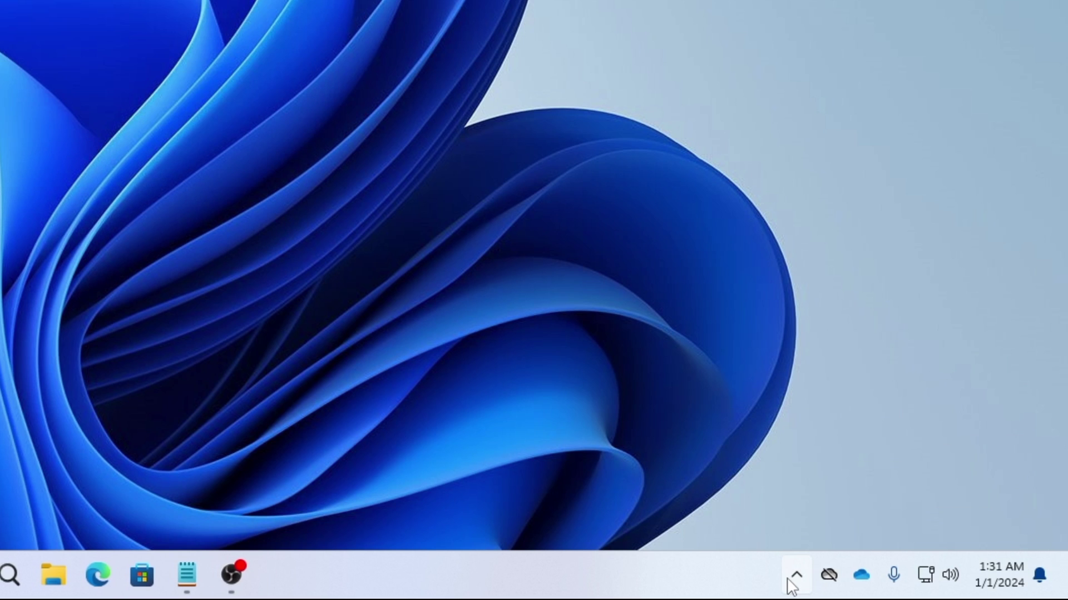
{"action": "left_click", "coordinate": [794, 576]}
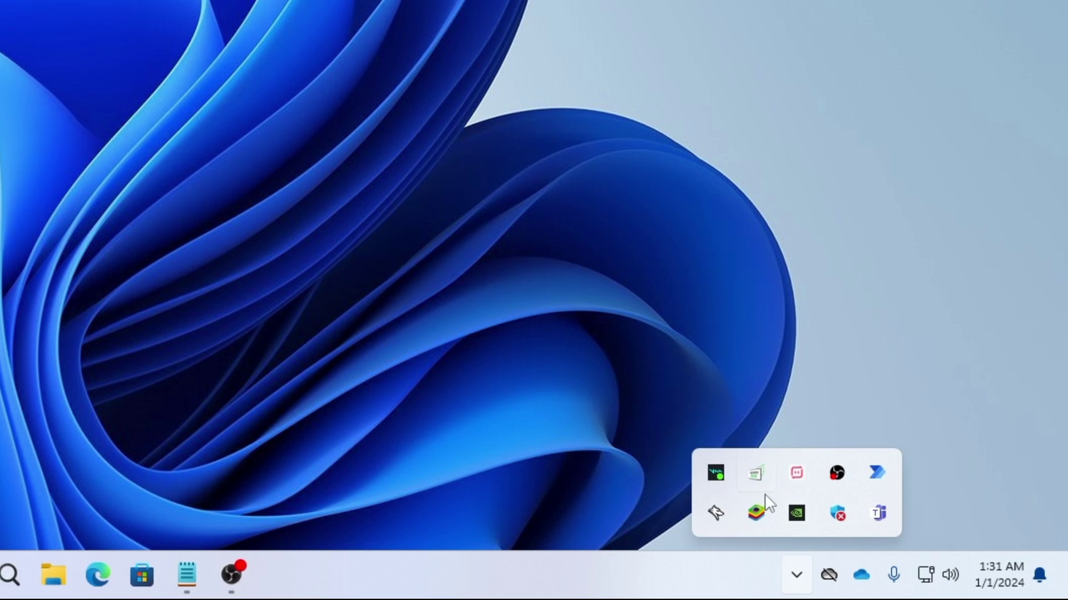
{"action": "left_click", "coordinate": [563, 370]}
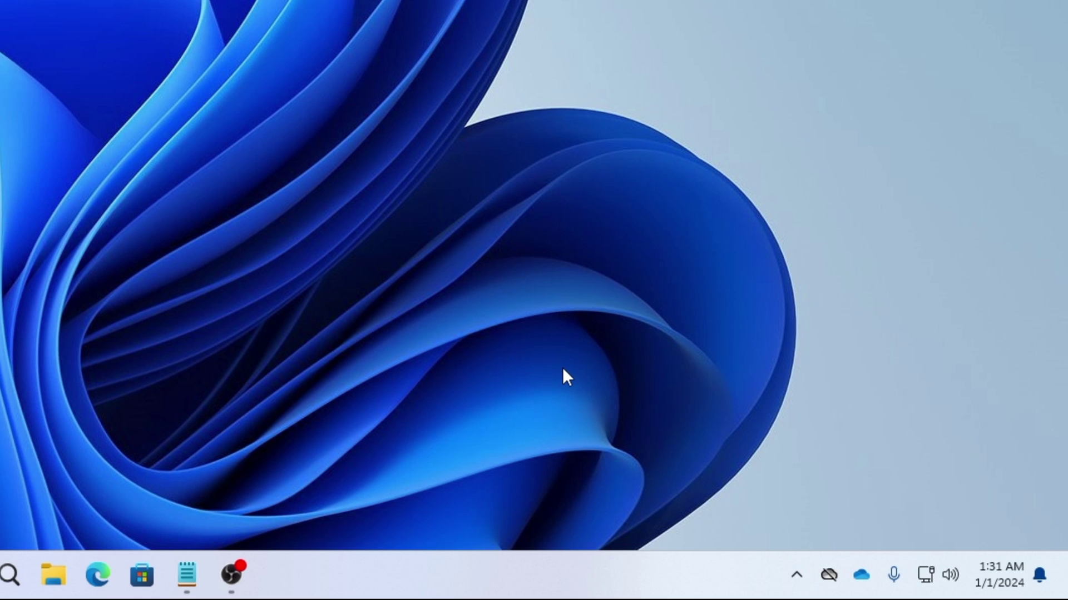
{"action": "right_click", "coordinate": [420, 566]}
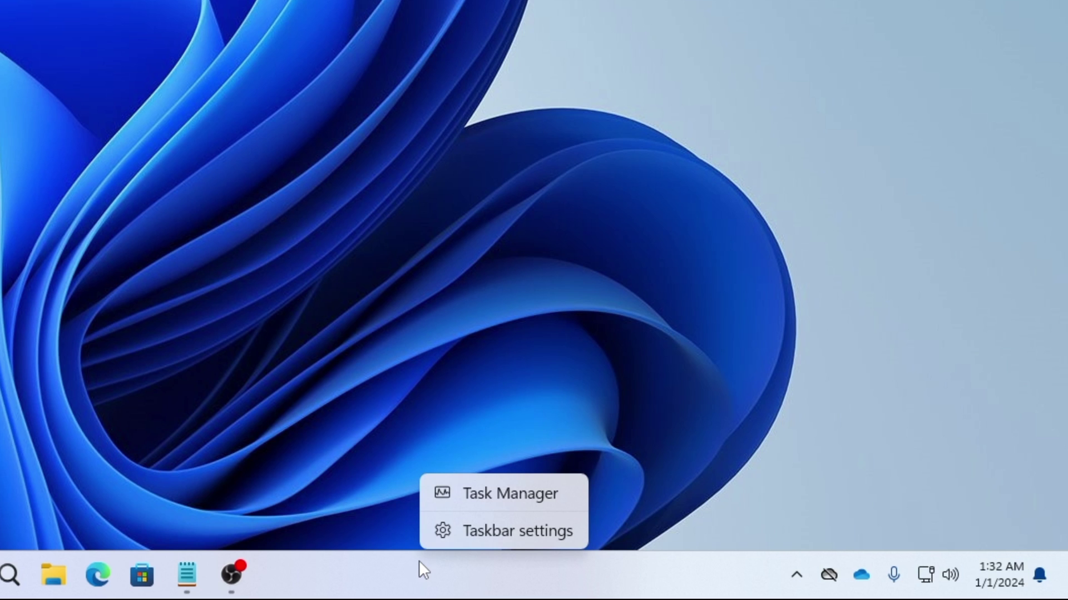
{"action": "left_click", "coordinate": [510, 493]}
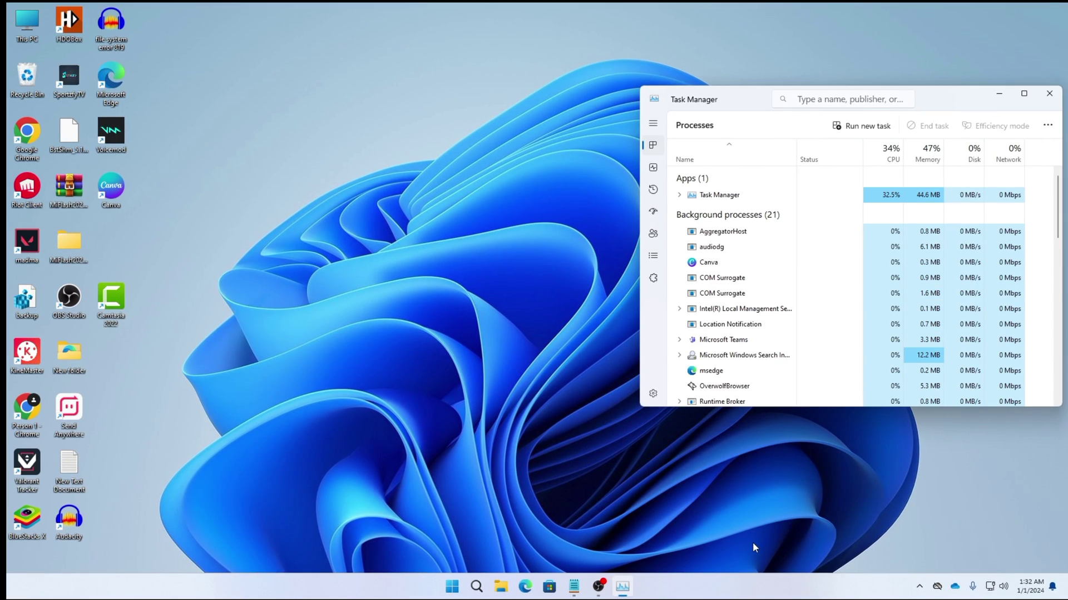
{"action": "left_click", "coordinate": [1024, 93]}
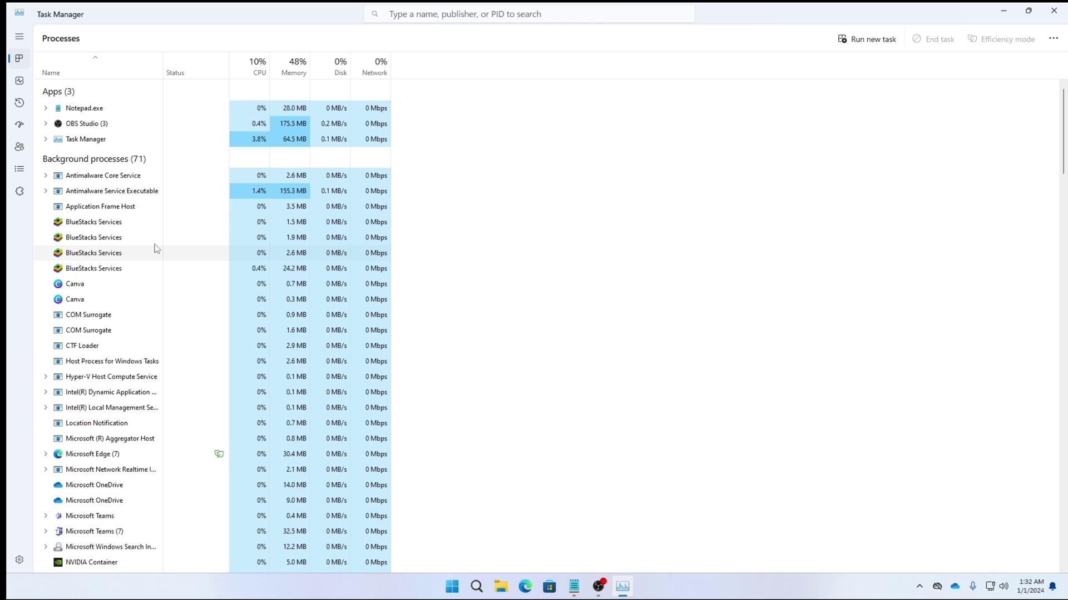
{"action": "scroll", "coordinate": [149, 232], "scroll_direction": "down", "scroll_amount": 2}
{"action": "scroll", "coordinate": [147, 232], "scroll_direction": "up", "scroll_amount": 1}
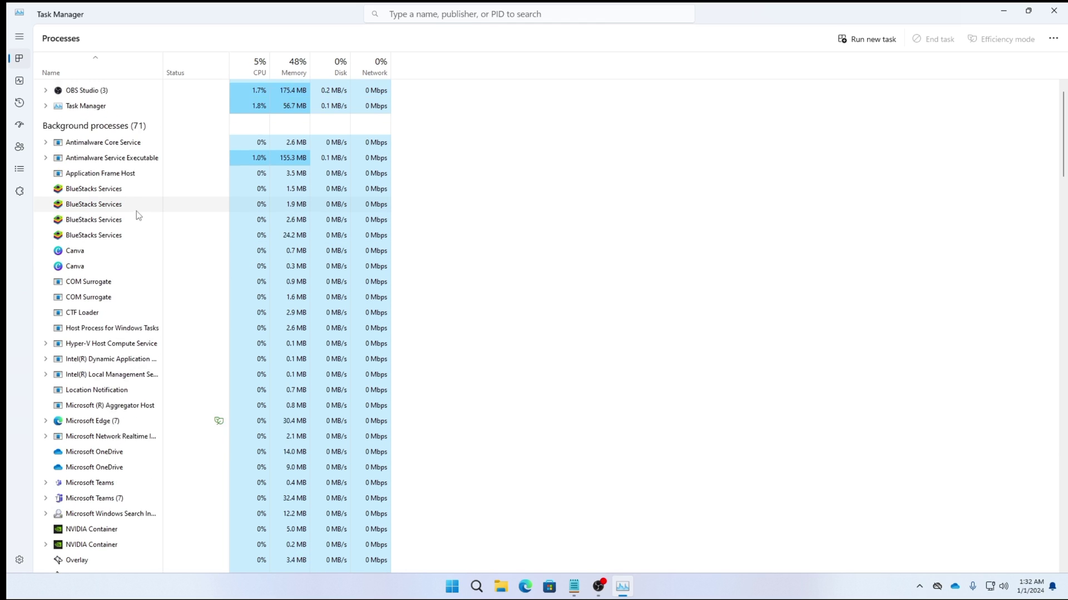
{"action": "scroll", "coordinate": [111, 250], "scroll_direction": "down", "scroll_amount": 3}
{"action": "scroll", "coordinate": [117, 223], "scroll_direction": "up", "scroll_amount": 4}
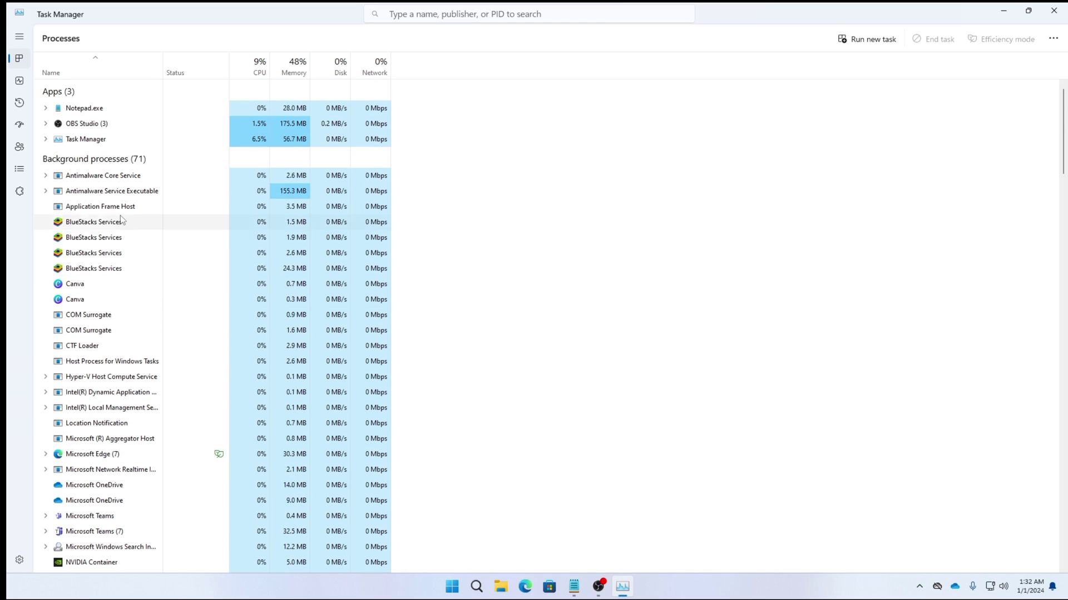
{"action": "scroll", "coordinate": [116, 223], "scroll_direction": "down", "scroll_amount": 12}
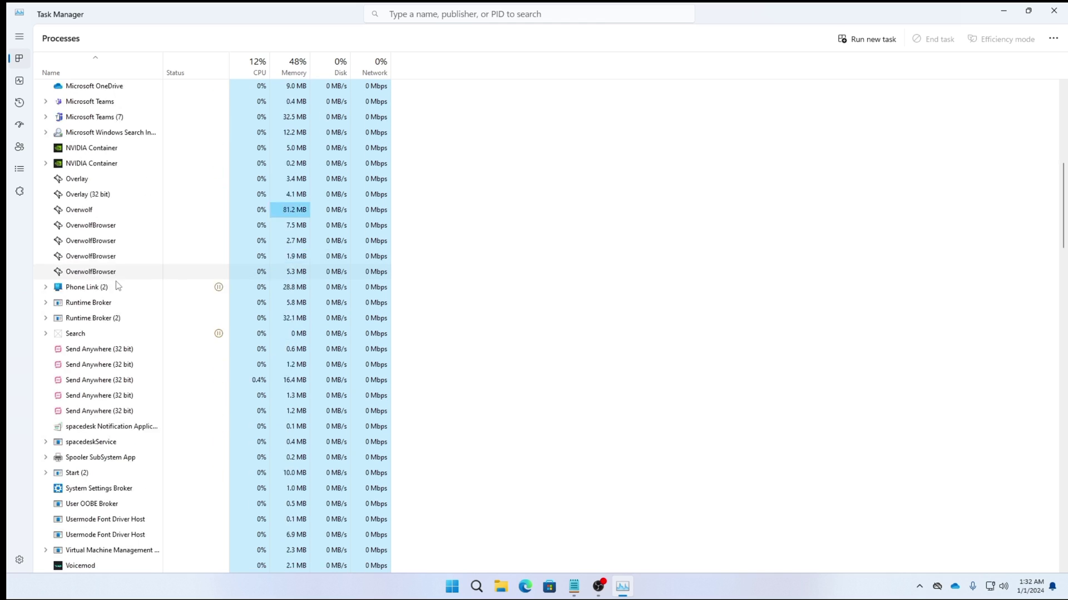
{"action": "scroll", "coordinate": [115, 285], "scroll_direction": "up", "scroll_amount": 10}
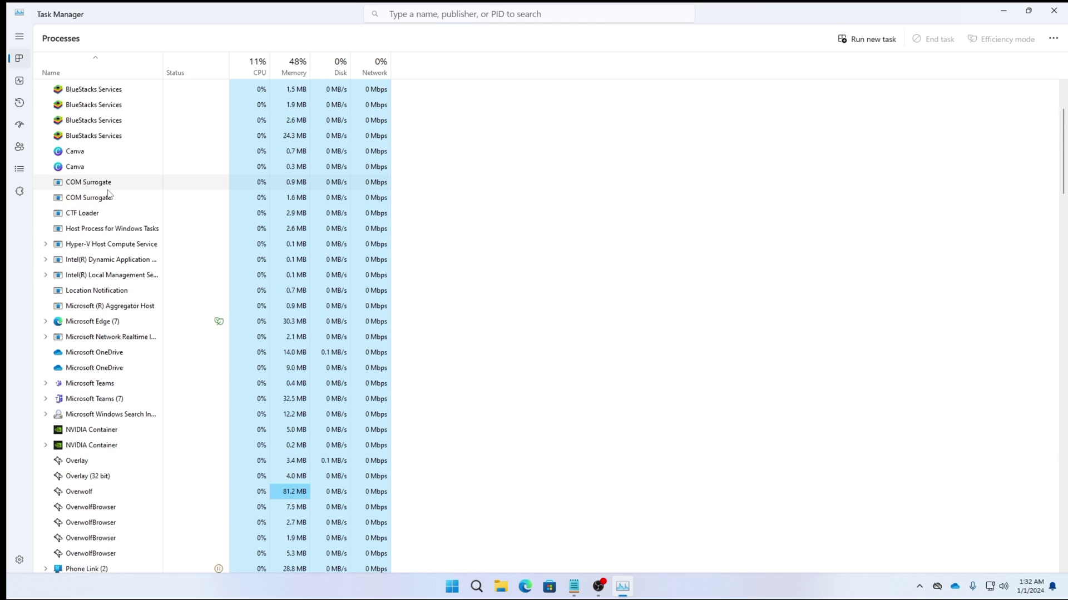
{"action": "scroll", "coordinate": [112, 237], "scroll_direction": "up", "scroll_amount": 1}
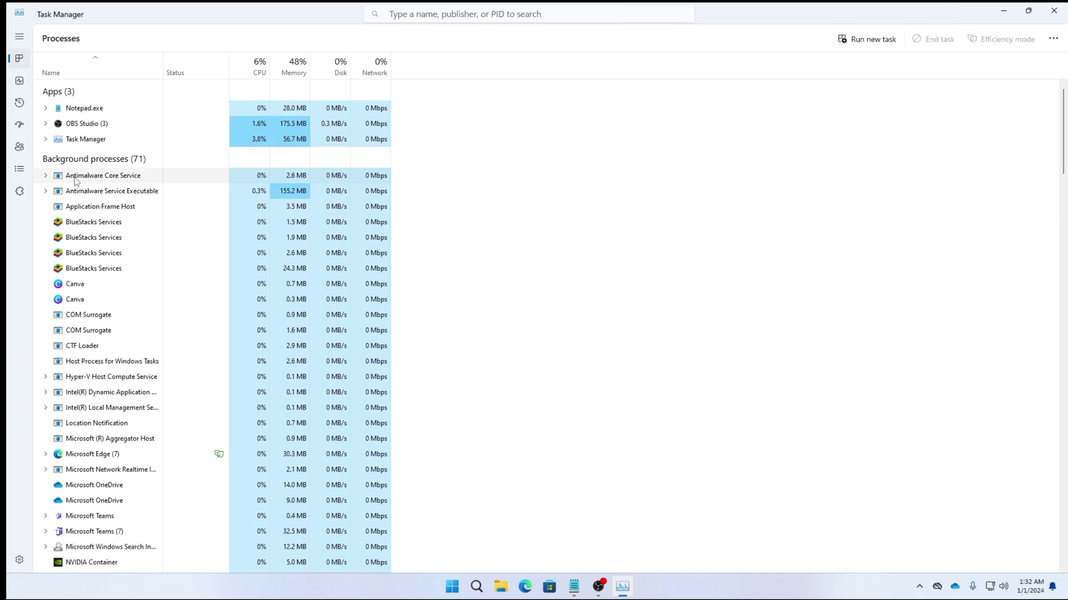
{"action": "right_click", "coordinate": [73, 226]}
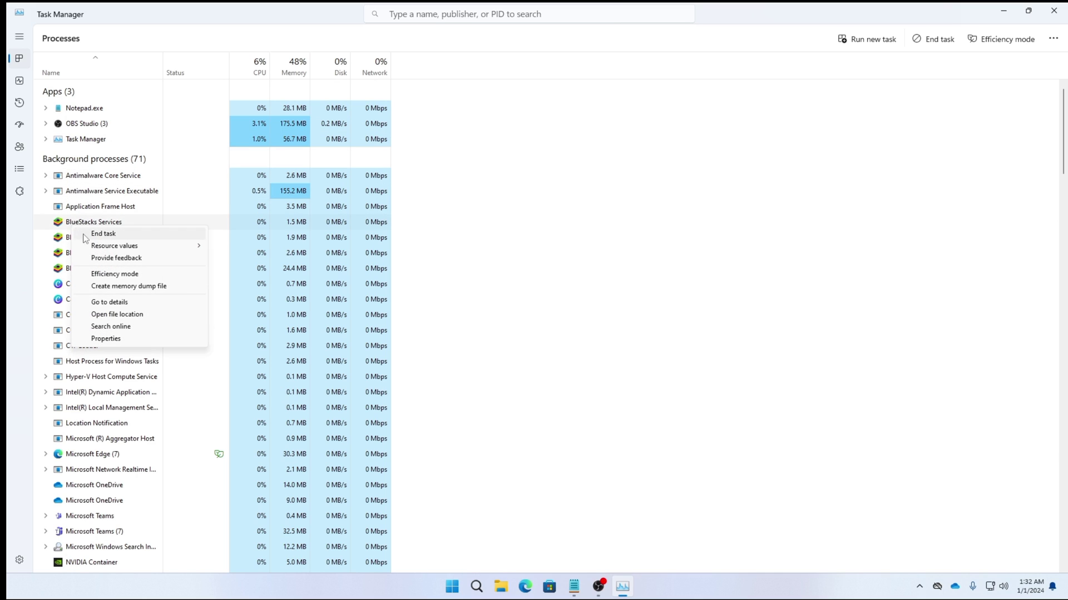
{"action": "left_click", "coordinate": [89, 109]}
{"action": "right_click", "coordinate": [89, 111]}
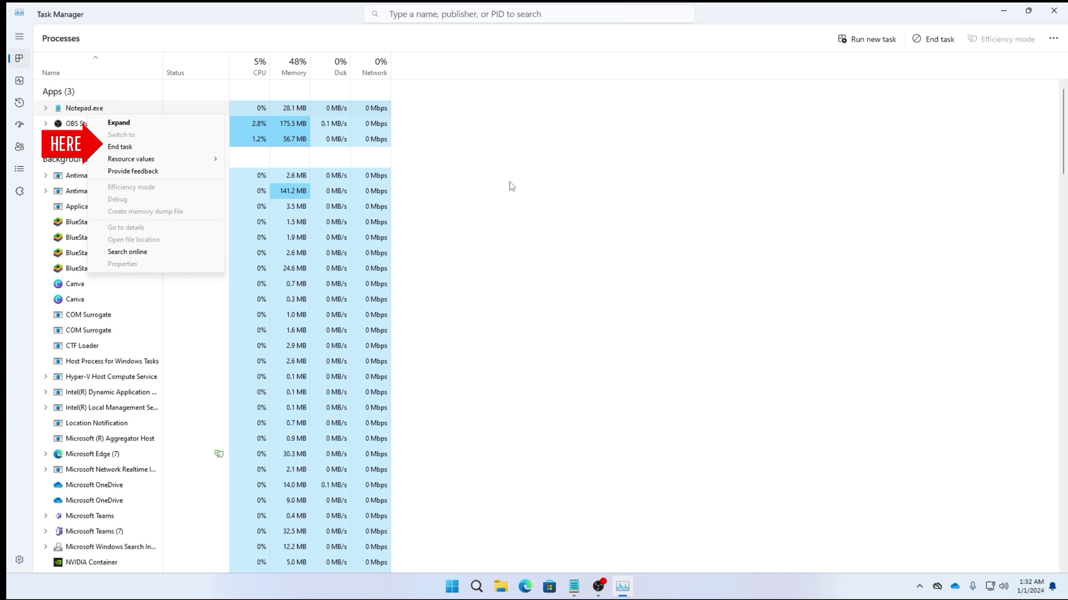
{"action": "left_click", "coordinate": [637, 210]}
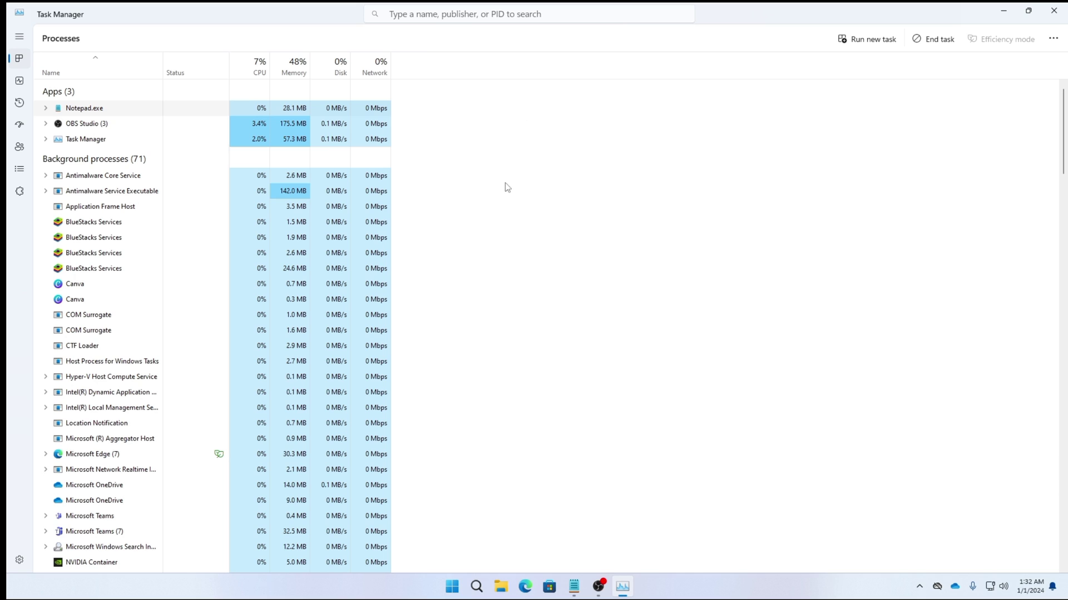
{"action": "left_click", "coordinate": [1053, 10]}
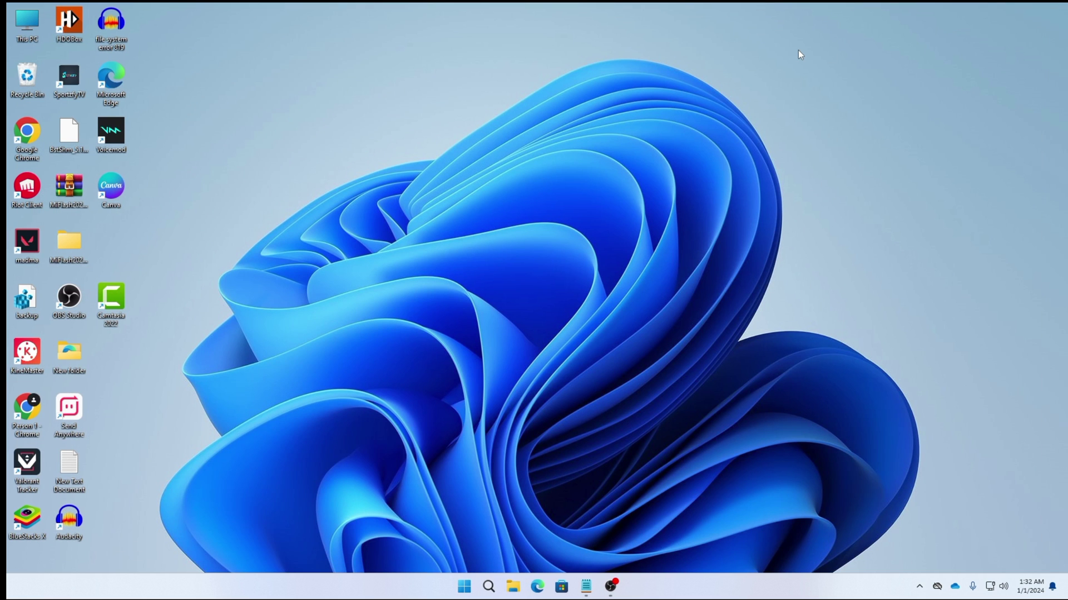
Search for CMD and launch Command Prompt with Run as administrator
{"action": "left_click", "coordinate": [489, 594]}
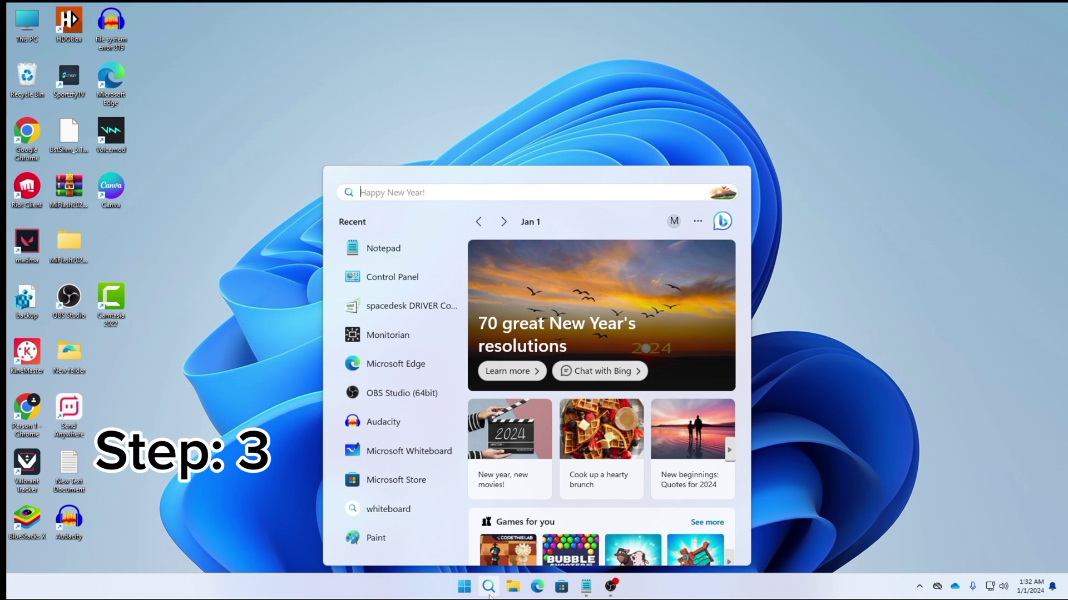
{"action": "type", "text": "CMD"}
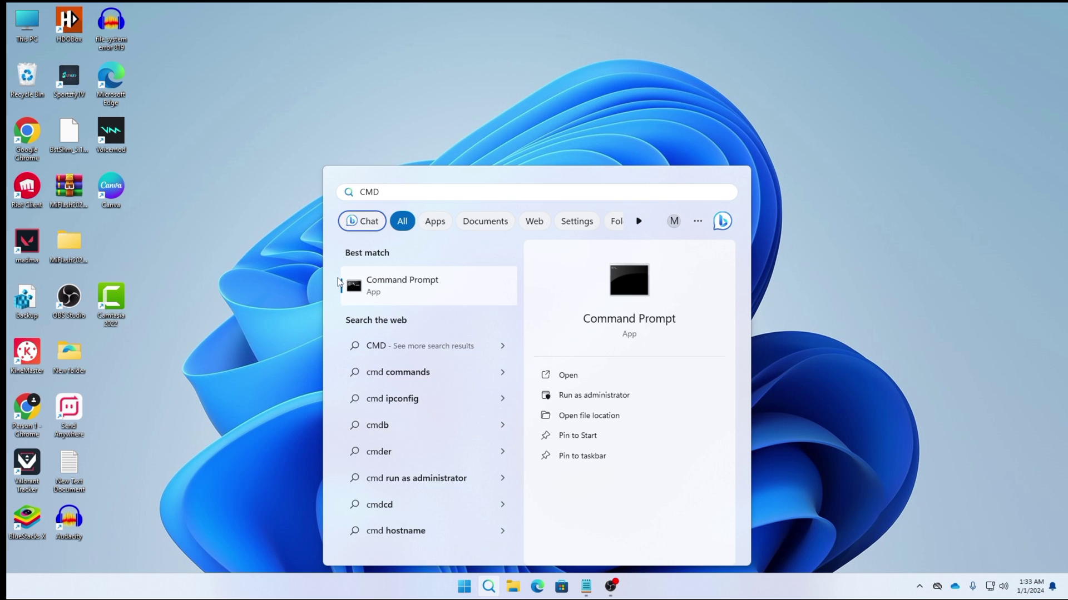
{"action": "right_click", "coordinate": [420, 290]}
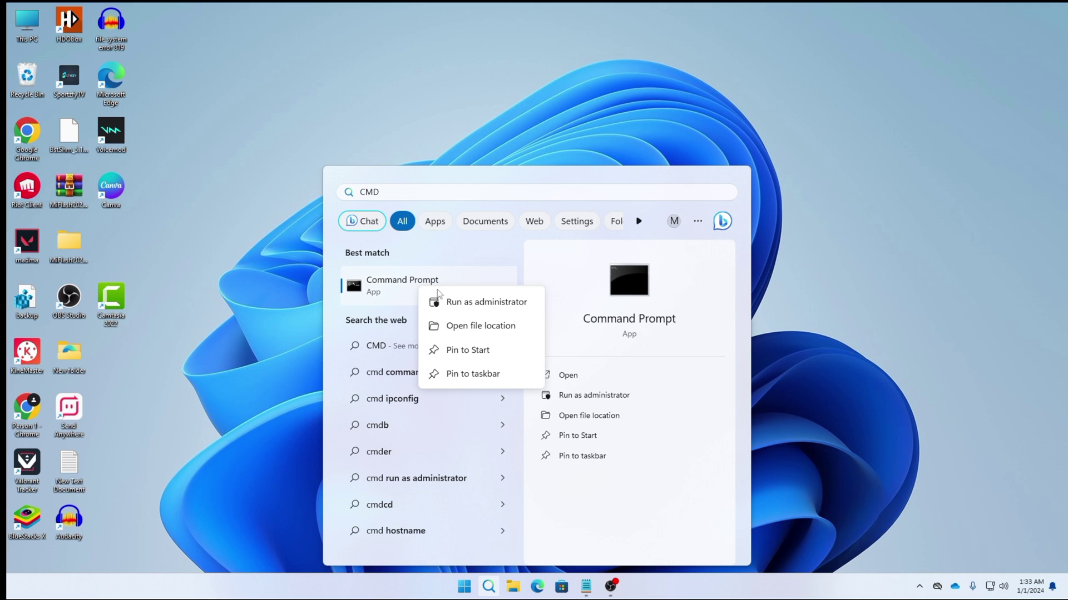
{"action": "left_click", "coordinate": [458, 302]}
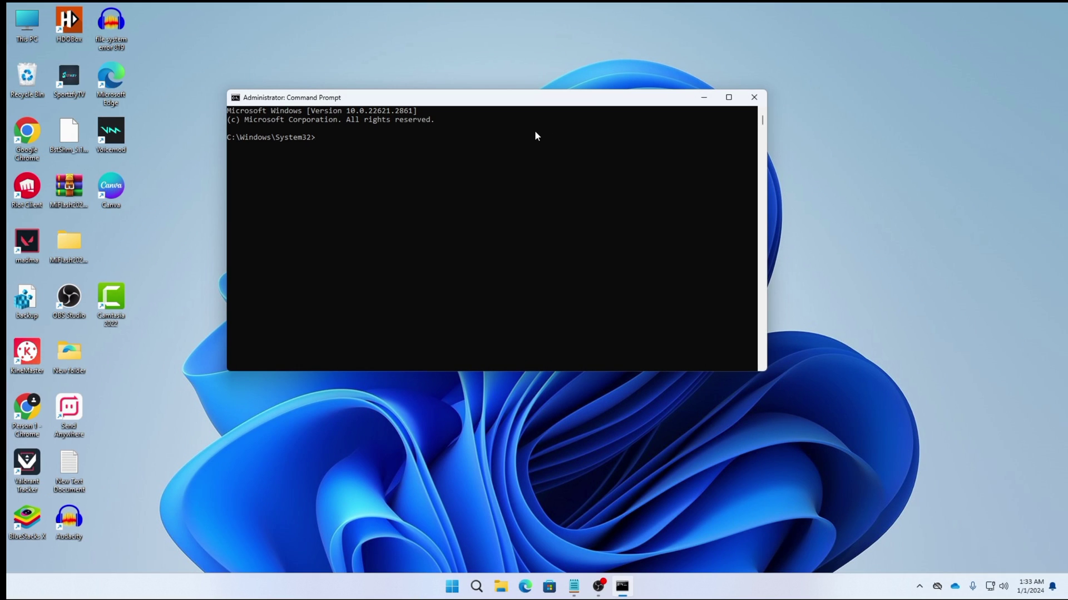
Copy 'sc delete vgc' from the Notepad notes and run it in the admin Command Prompt
{"action": "left_click", "coordinate": [574, 586]}
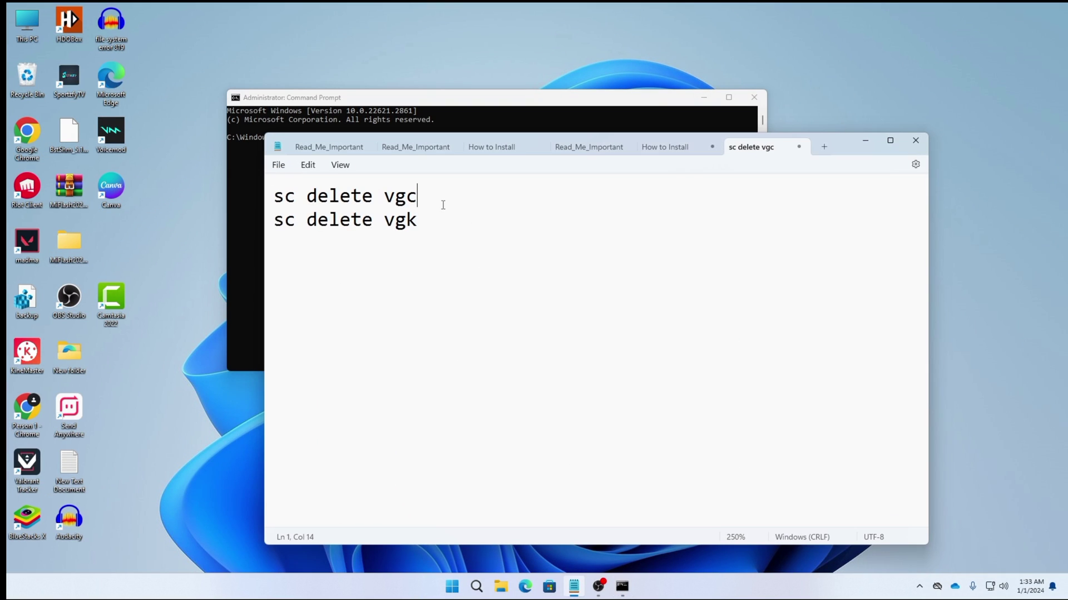
{"action": "left_click_drag", "start_coordinate": [616, 149], "coordinate": [761, 153]}
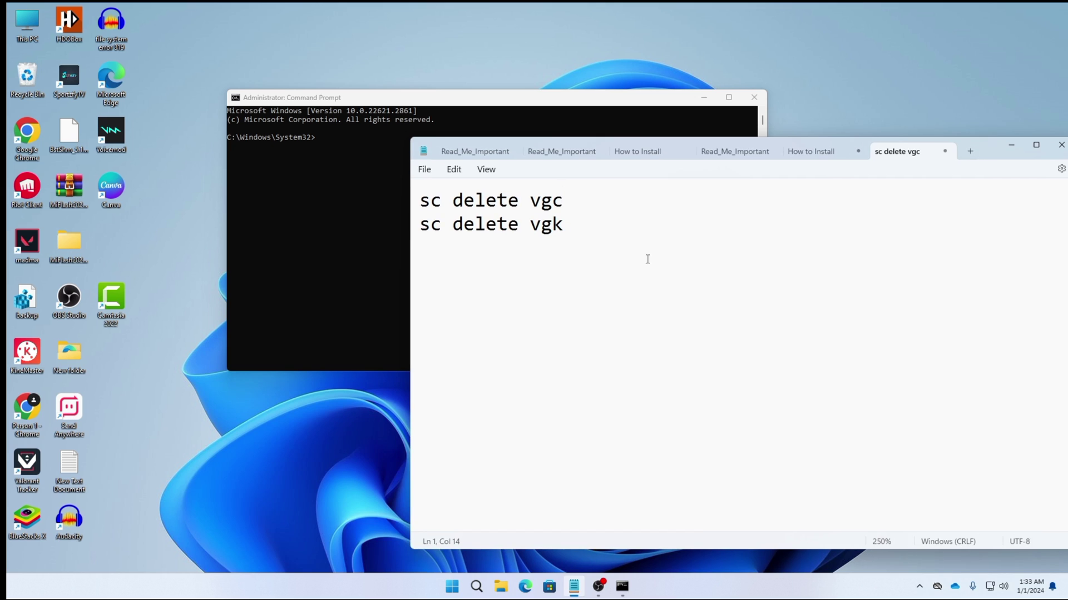
{"action": "left_click_drag", "start_coordinate": [564, 200], "coordinate": [420, 200]}
{"action": "key", "text": "cmd+c"}
{"action": "right_click", "coordinate": [436, 201]}
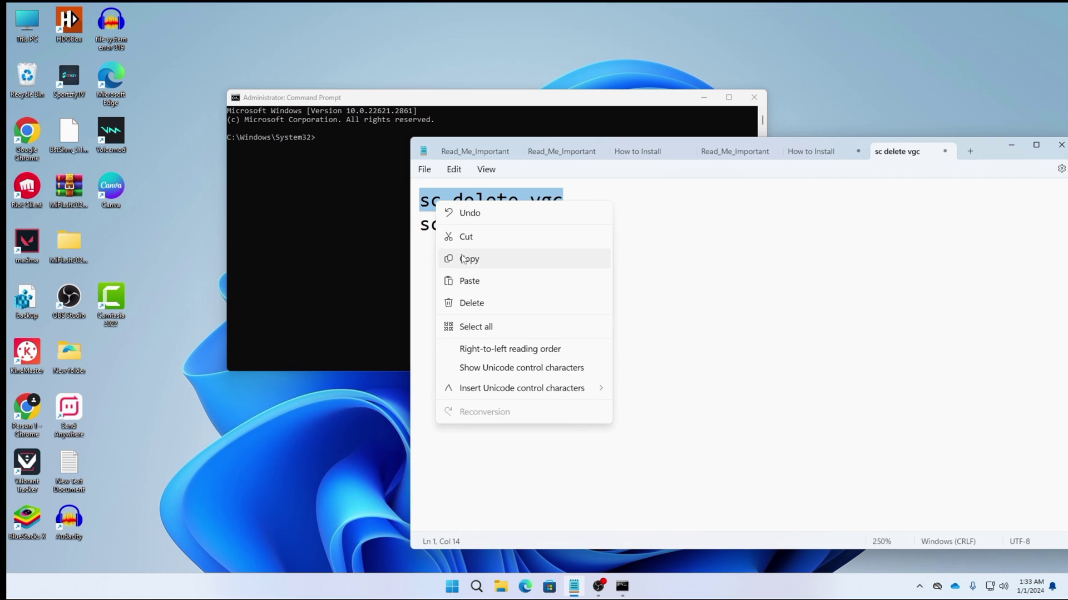
{"action": "left_click", "coordinate": [467, 259]}
{"action": "right_click", "coordinate": [341, 126]}
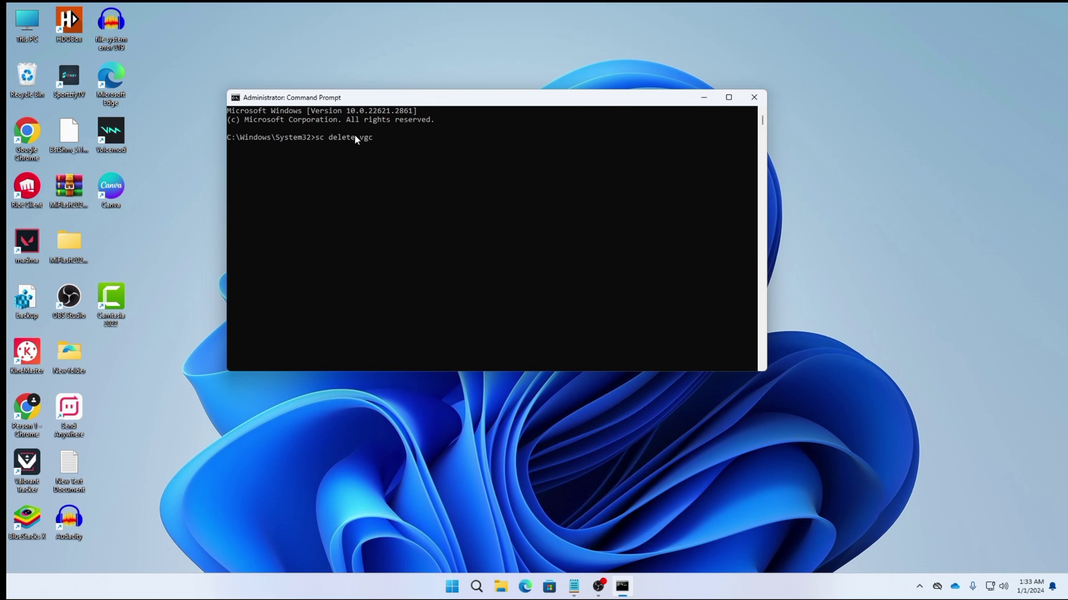
{"action": "key", "text": "Return"}
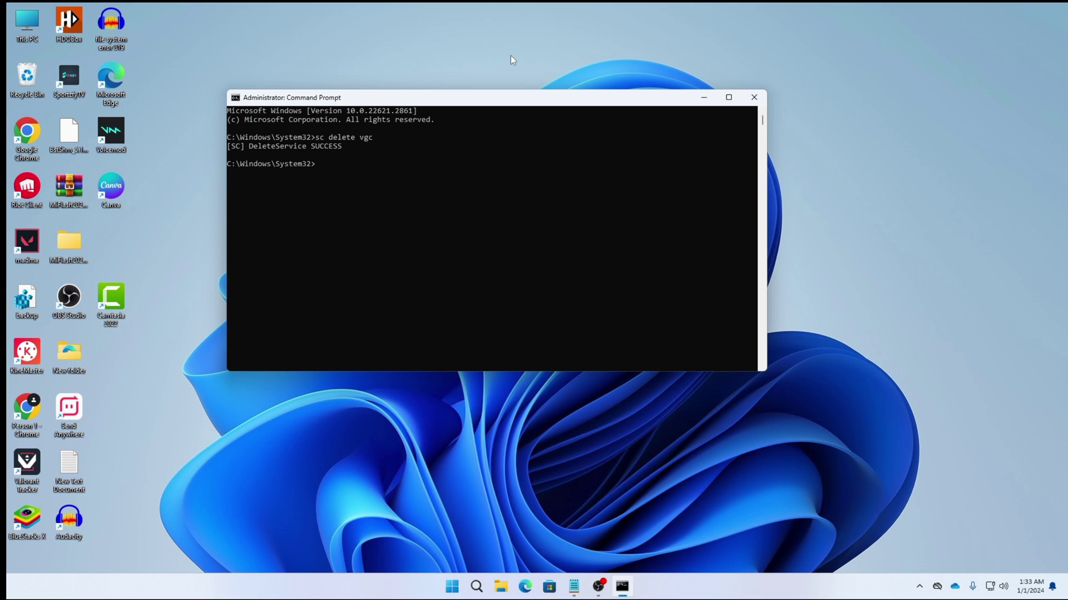
Copy and run 'sc delete vgk' in Command Prompt, then close the window
{"action": "left_click", "coordinate": [573, 587]}
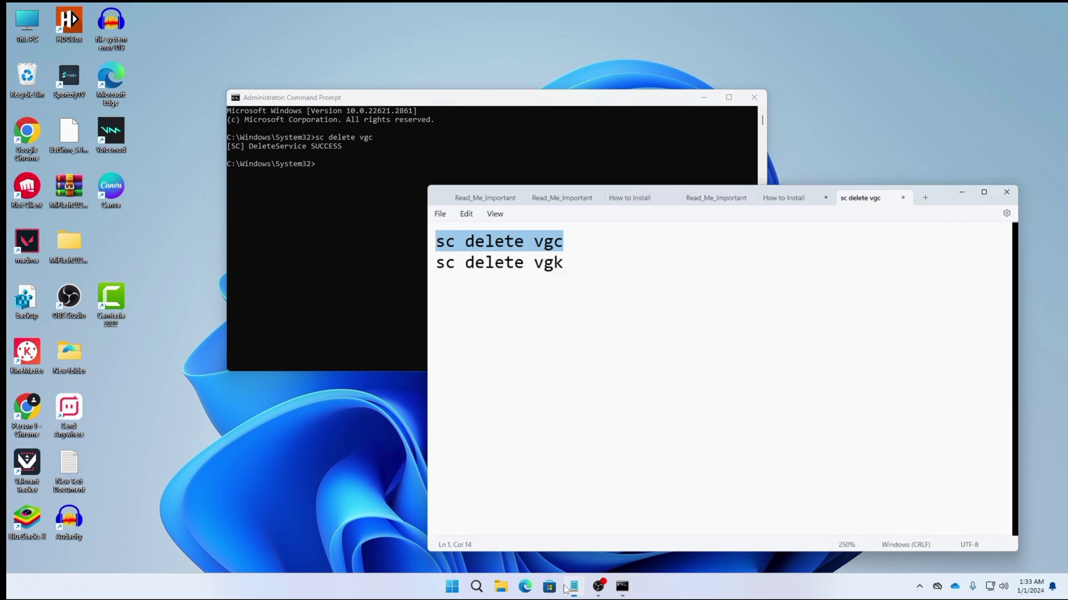
{"action": "left_click", "coordinate": [574, 235]}
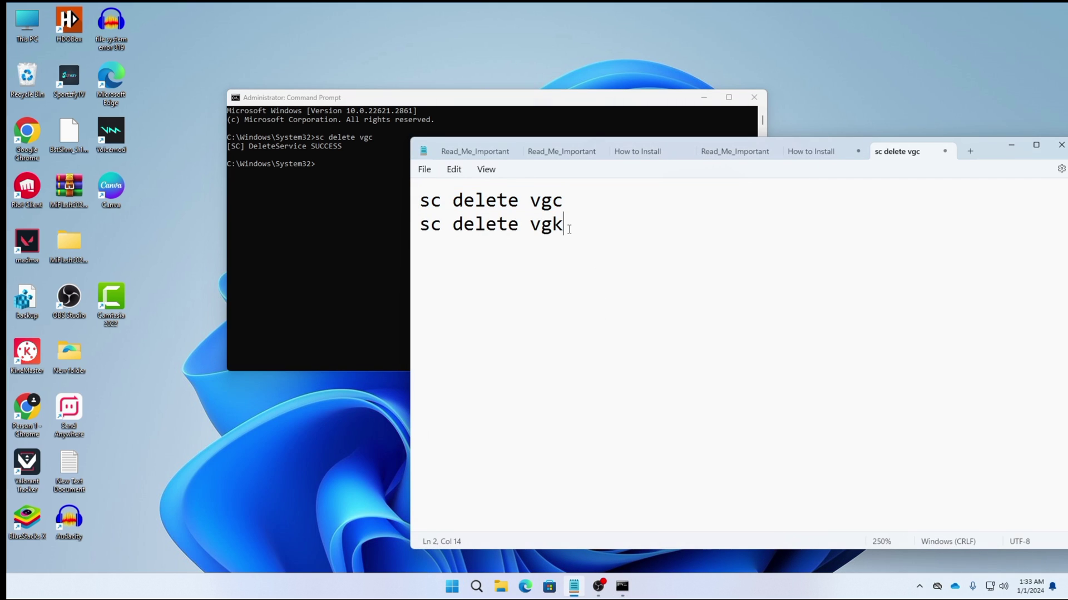
{"action": "left_click_drag", "start_coordinate": [568, 227], "coordinate": [421, 231]}
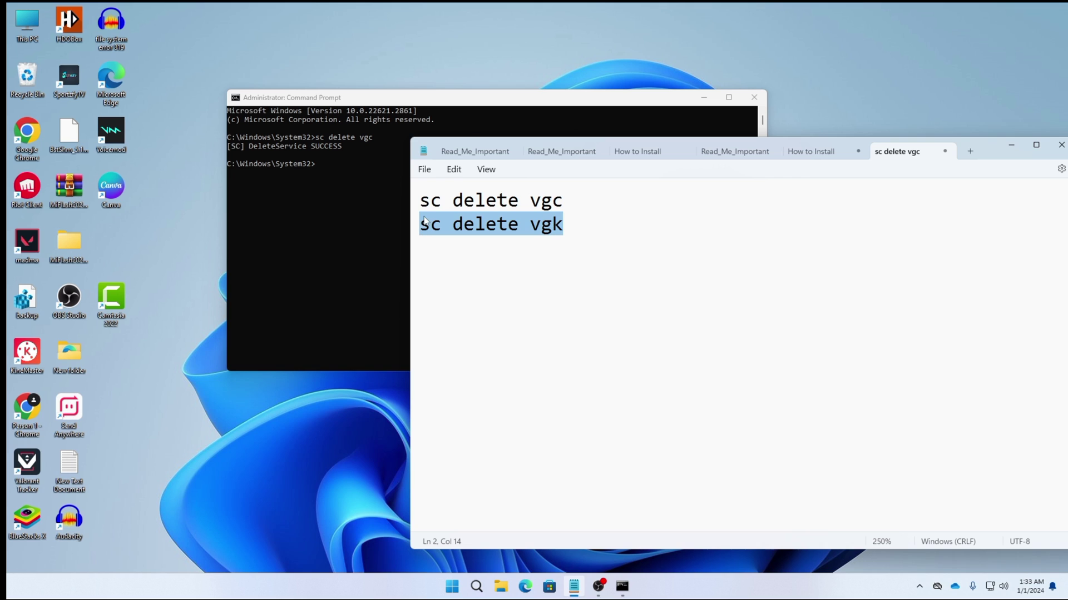
{"action": "right_click", "coordinate": [452, 234]}
{"action": "left_click", "coordinate": [484, 286]}
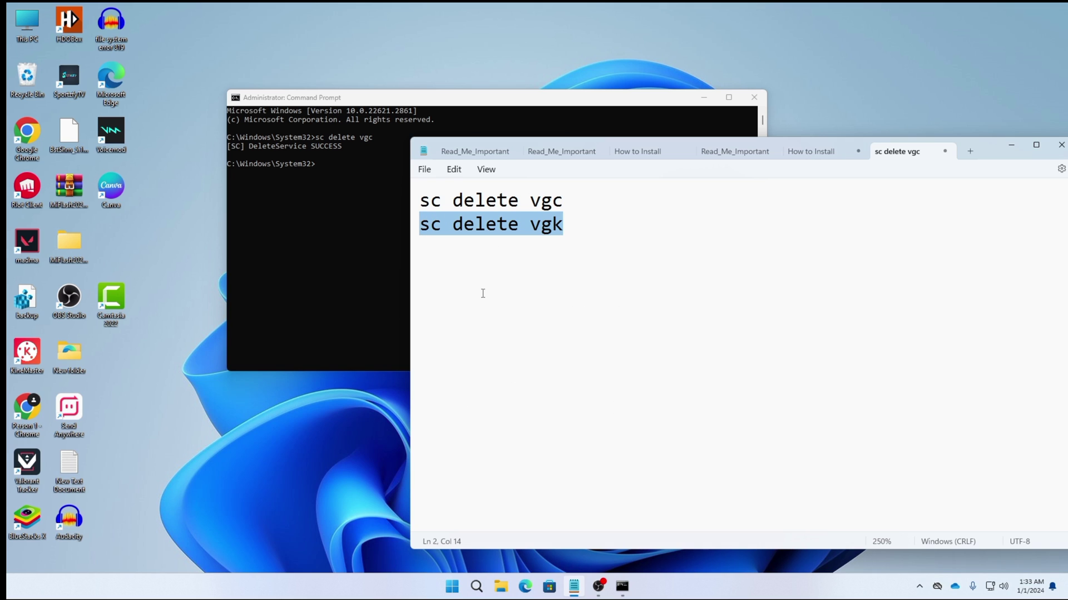
{"action": "left_click", "coordinate": [1011, 145]}
{"action": "right_click", "coordinate": [326, 153]}
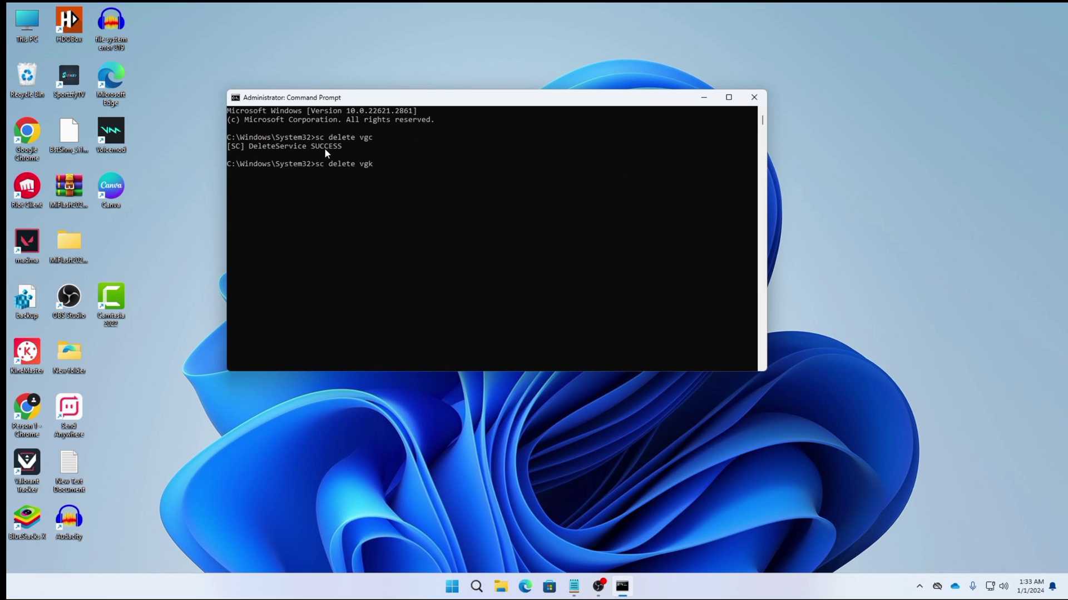
{"action": "key", "text": "Return"}
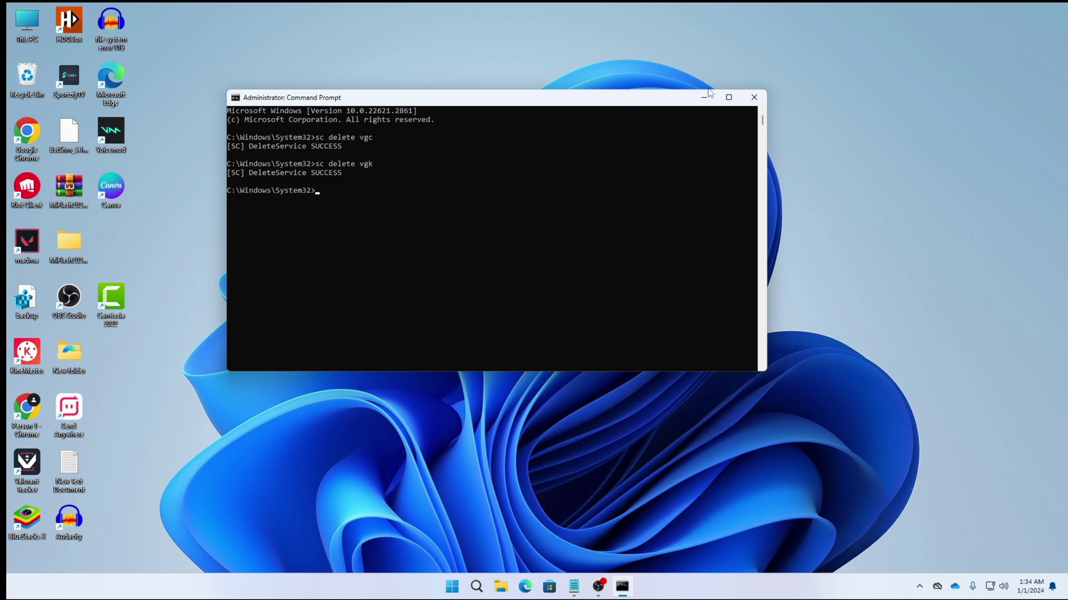
{"action": "left_click", "coordinate": [755, 99]}
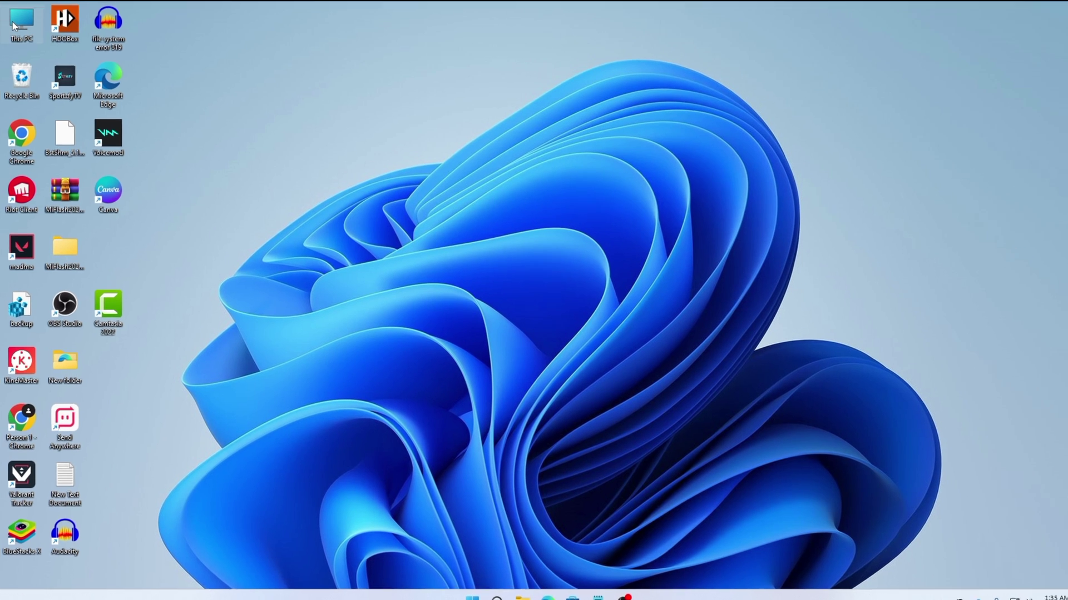
Browse This PC > Local Disk (C:) > Program Files and delete the Riot Vanguard folder
{"action": "double_click", "coordinate": [15, 23]}
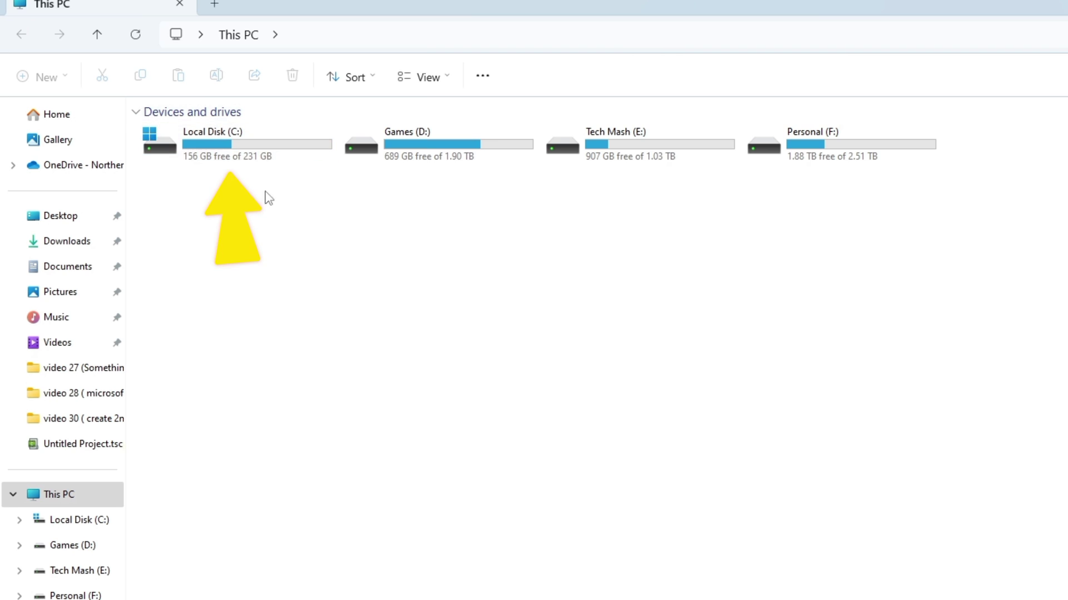
{"action": "left_click", "coordinate": [245, 143]}
{"action": "double_click", "coordinate": [245, 142]}
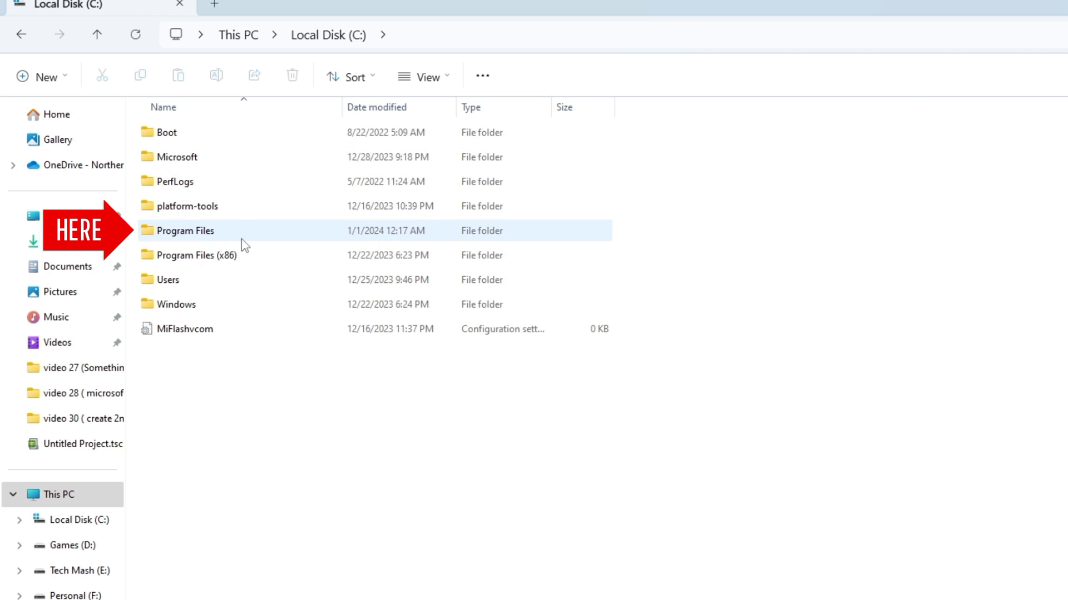
{"action": "double_click", "coordinate": [172, 241]}
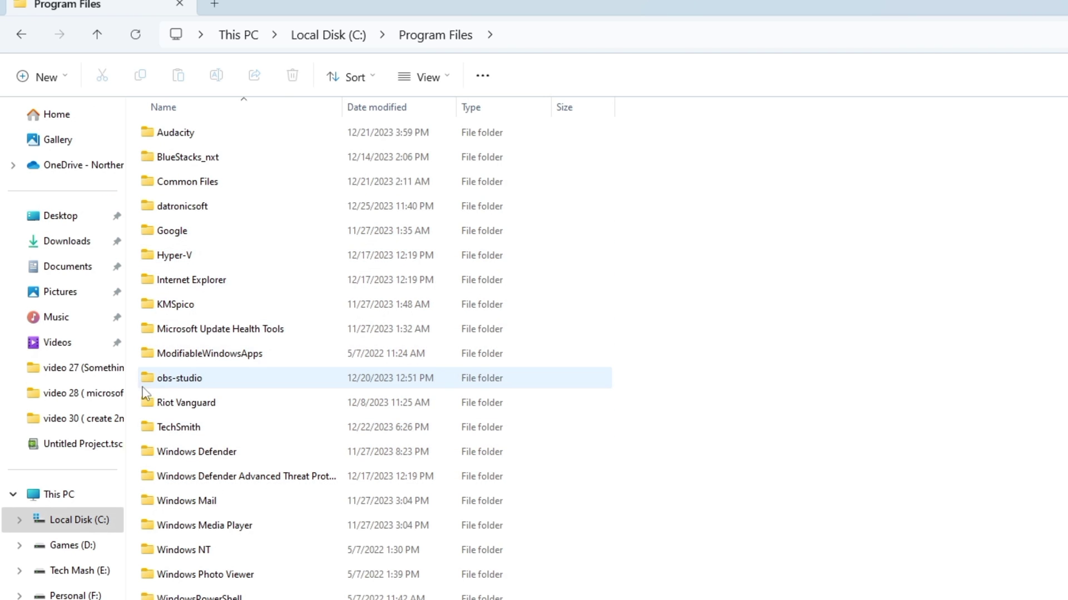
{"action": "left_click", "coordinate": [150, 405]}
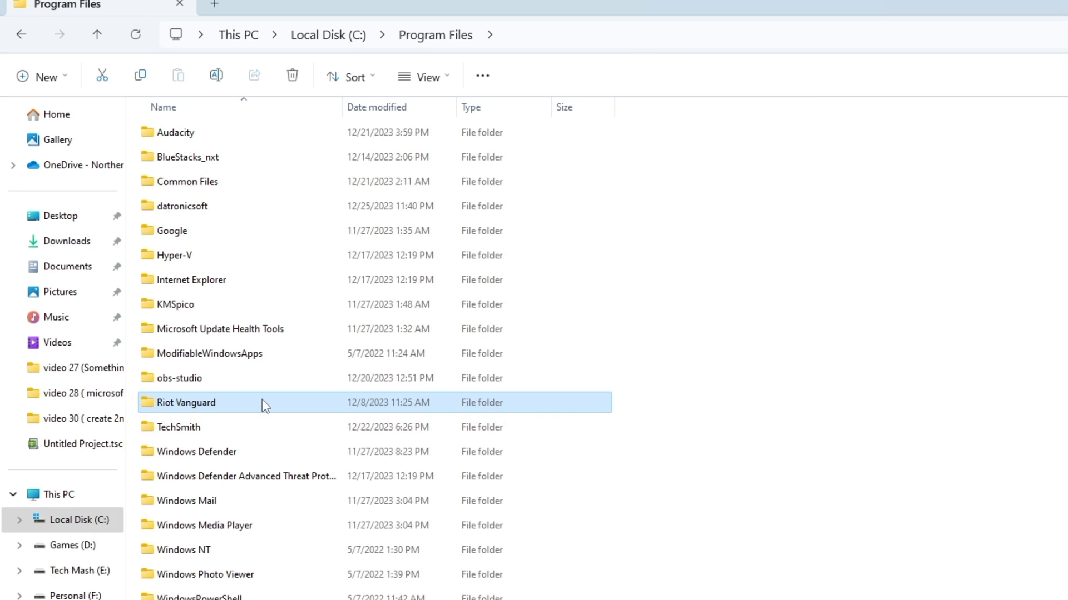
{"action": "right_click", "coordinate": [251, 413]}
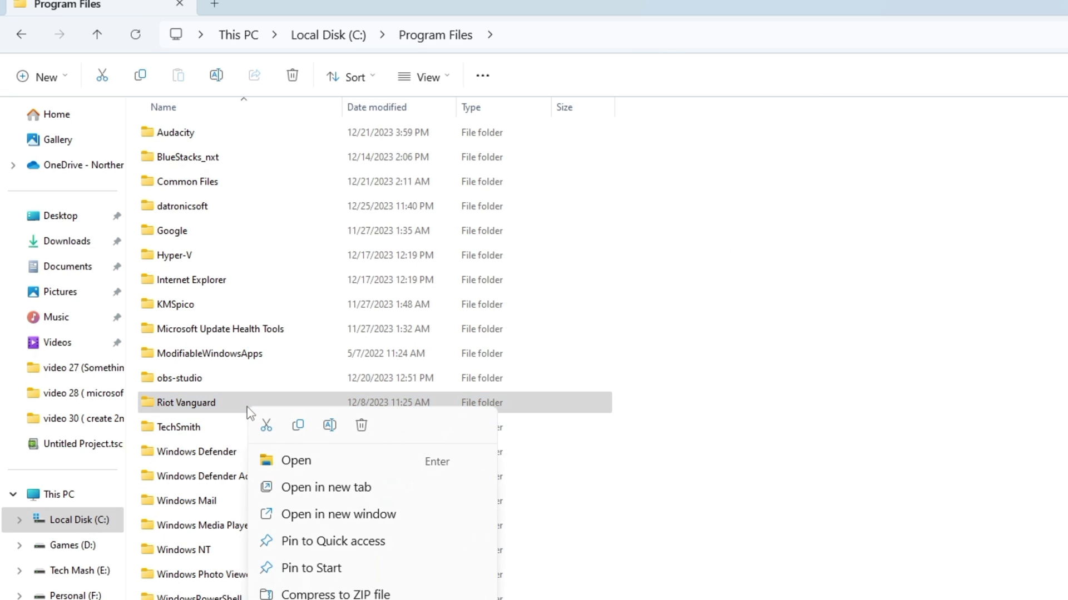
{"action": "left_click", "coordinate": [362, 426]}
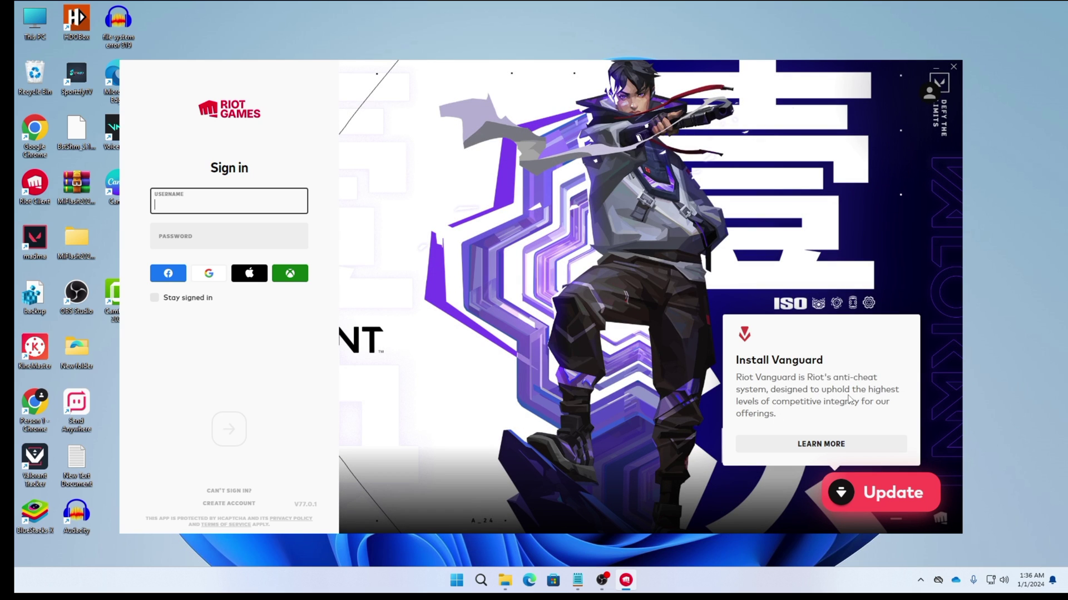
Install the Vanguard update from Riot Client and view its restart-required message
{"action": "left_click", "coordinate": [859, 483]}
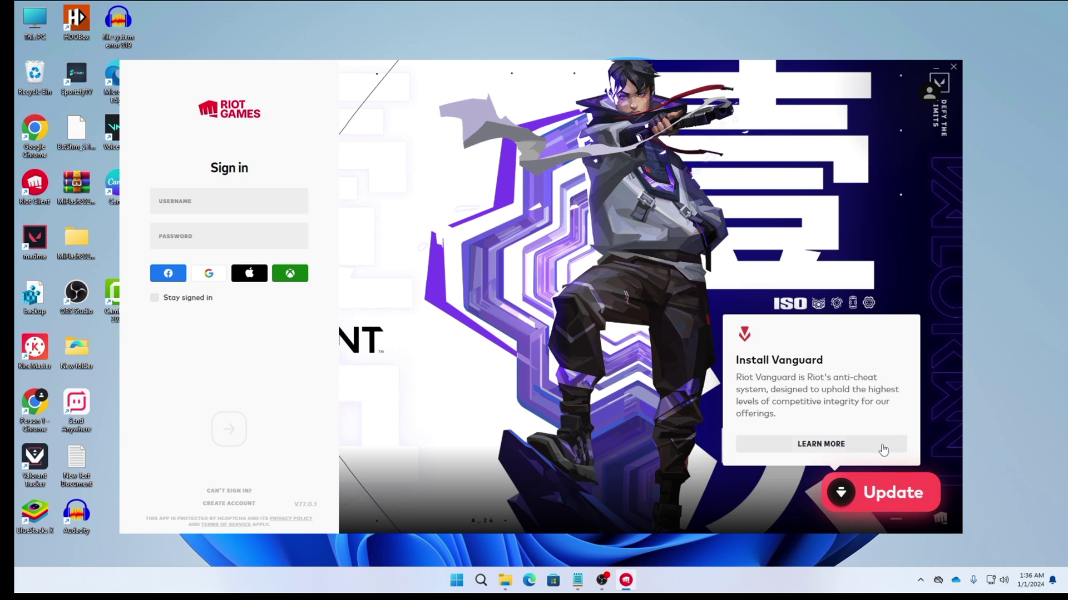
{"action": "left_click", "coordinate": [845, 509]}
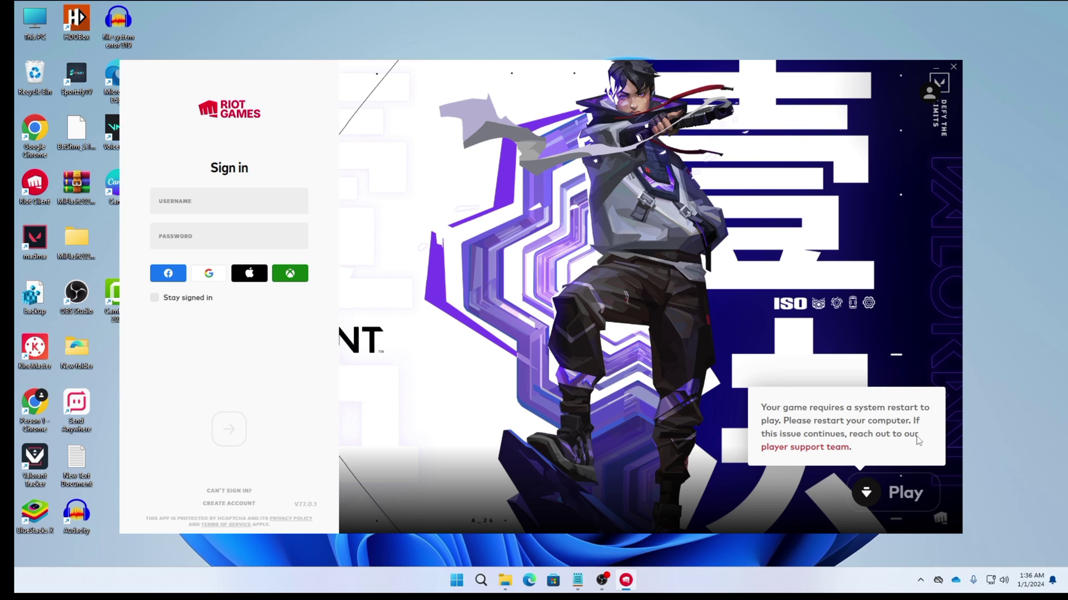
{"action": "key", "text": "super"}
Choose Restart from the Start menu's power options
{"action": "left_click", "coordinate": [677, 542]}
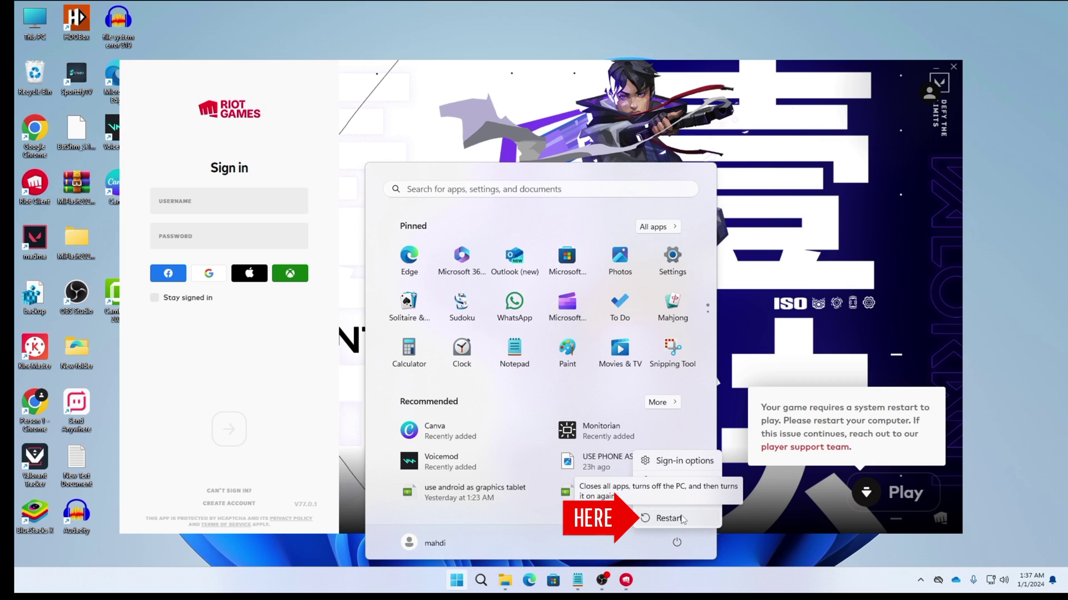
{"action": "left_click", "coordinate": [682, 519]}
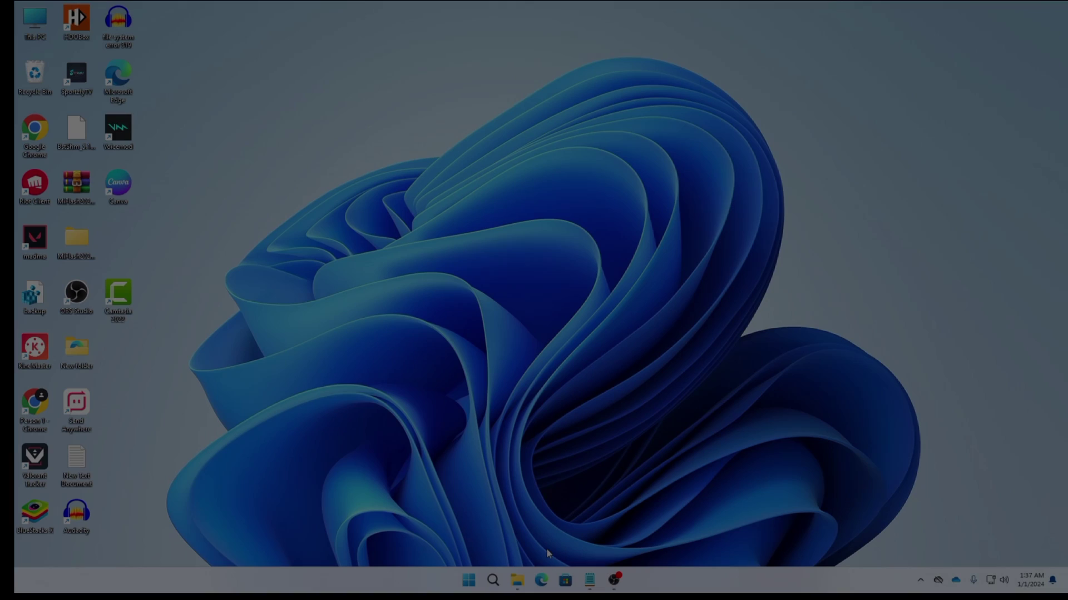